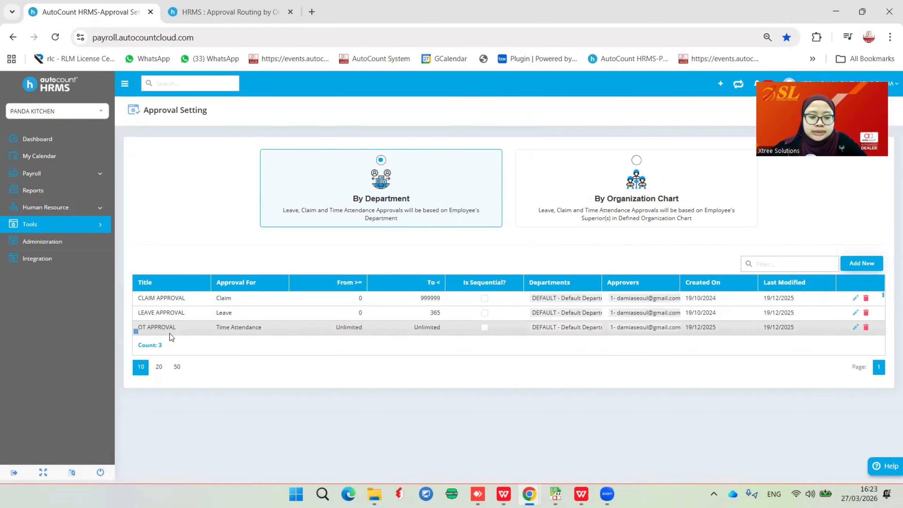
Open the CLAIM APPROVAL group for editing and set the upper limit of its amount range to 100
{"action": "left_click", "coordinate": [858, 298]}
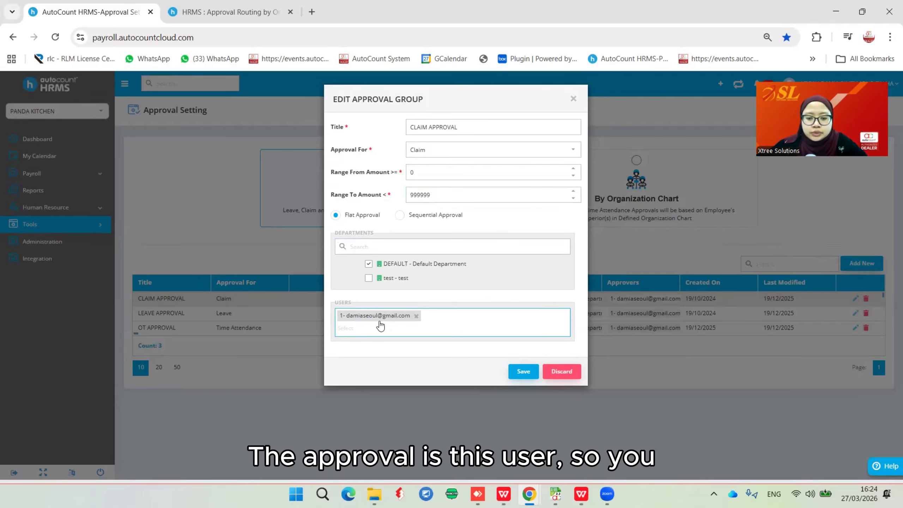
{"action": "left_click", "coordinate": [422, 174]}
{"action": "key", "text": "Tab"}
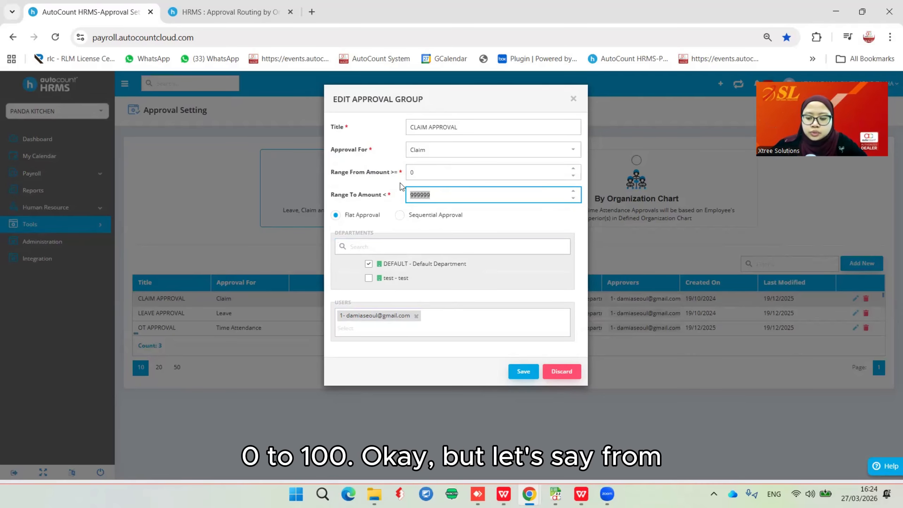
{"action": "type", "text": "100"}
{"action": "left_click", "coordinate": [515, 225]}
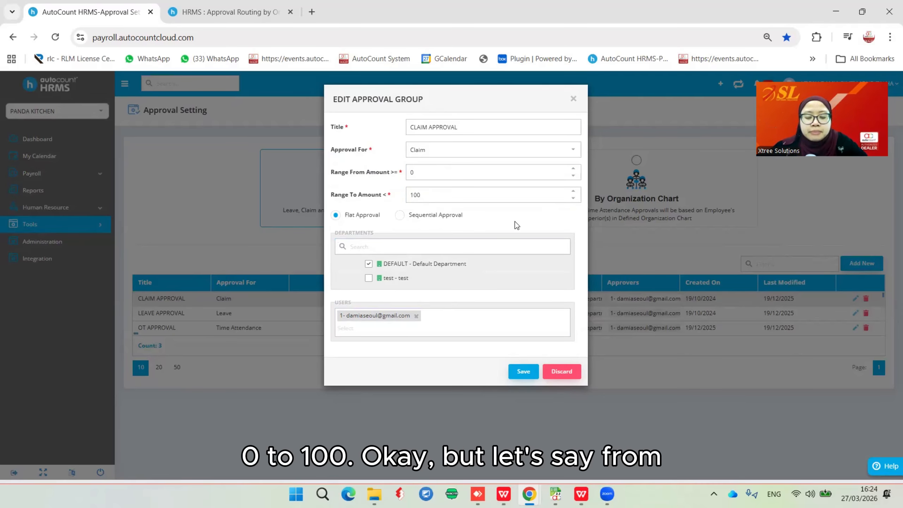
Set the claim approval range from 100 to 500 and replace the current approver with the other user account
{"action": "left_click", "coordinate": [414, 173]}
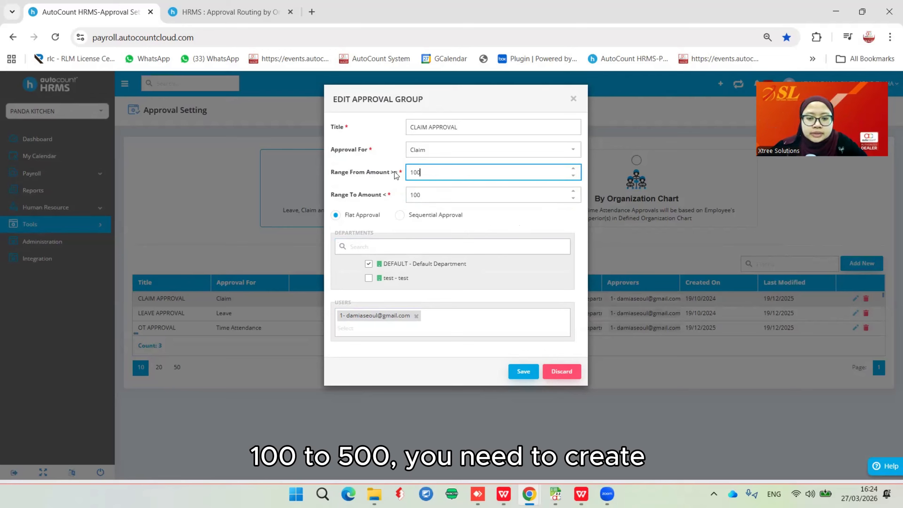
{"action": "key", "text": "Tab"}
{"action": "type", "text": "500"}
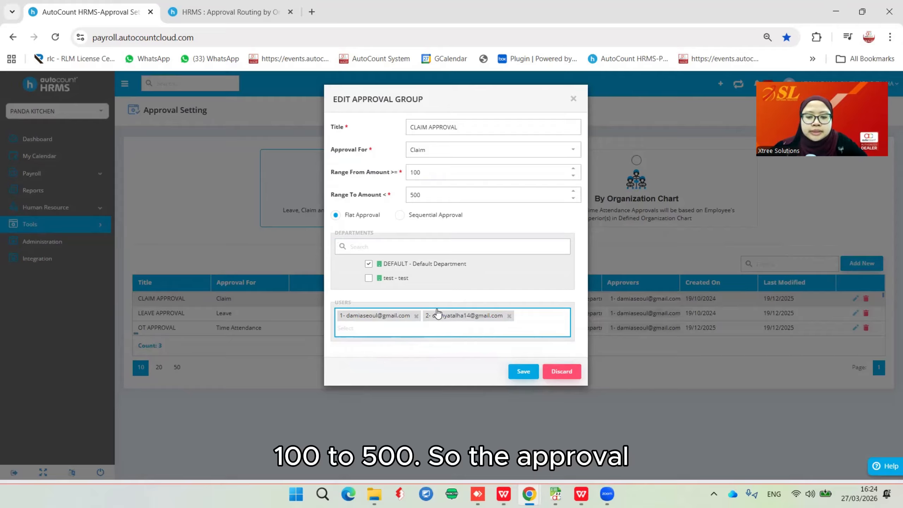
{"action": "left_click", "coordinate": [416, 315]}
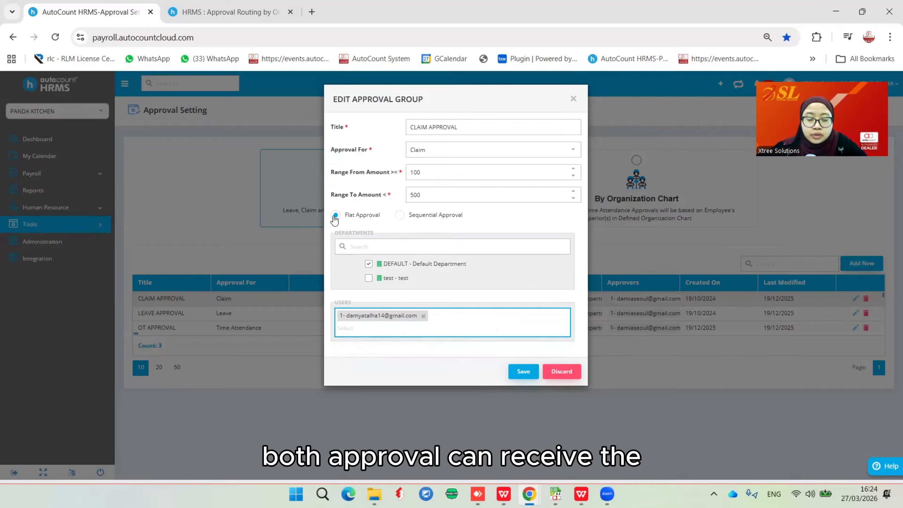
Try Sequential Approval for the claim group before returning to Flat Approval, deselect the Default Department, and discard the edits
{"action": "left_click", "coordinate": [399, 216]}
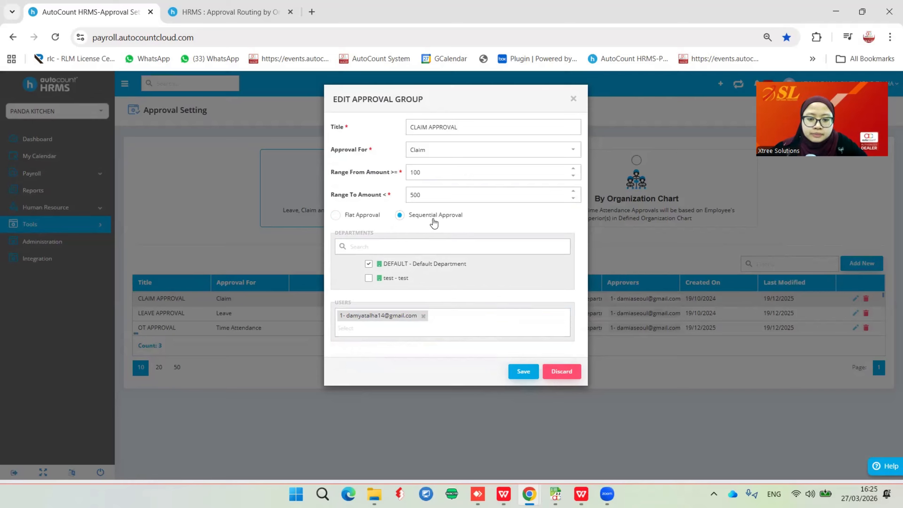
{"action": "left_click", "coordinate": [336, 215]}
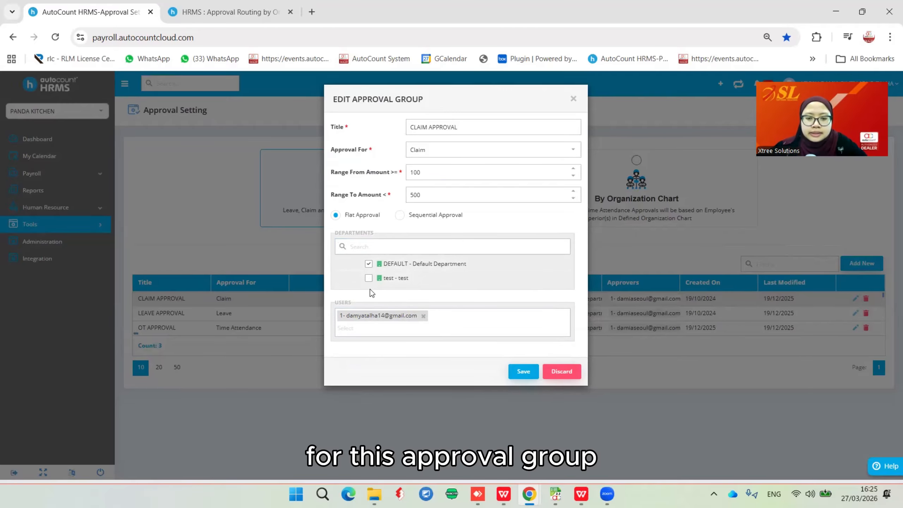
{"action": "left_click", "coordinate": [369, 263]}
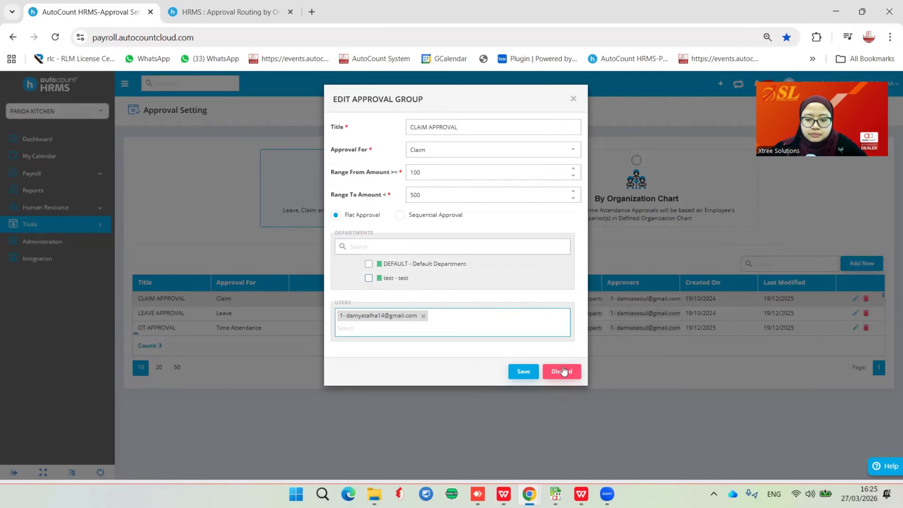
{"action": "left_click", "coordinate": [557, 379]}
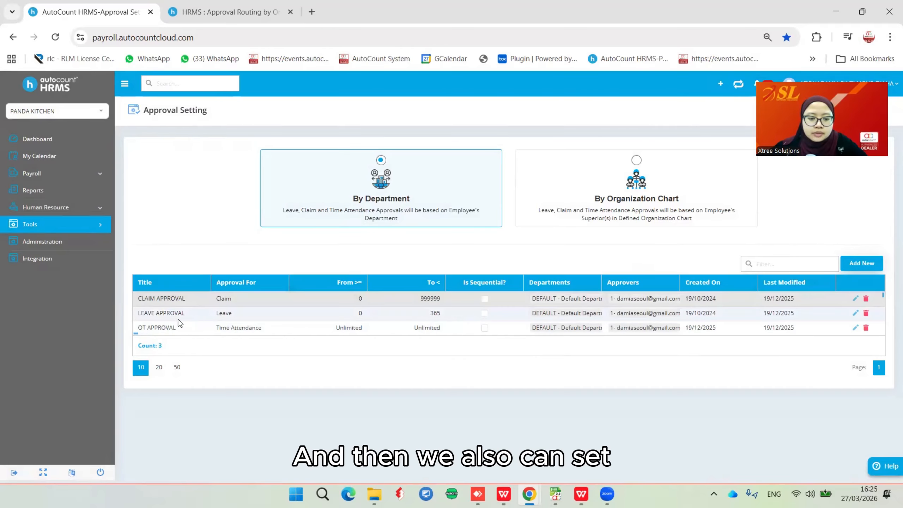
In the LEAVE APPROVAL group, try a range of 0 to 10 days with a second approver added, and discard the edits
{"action": "left_click", "coordinate": [855, 313]}
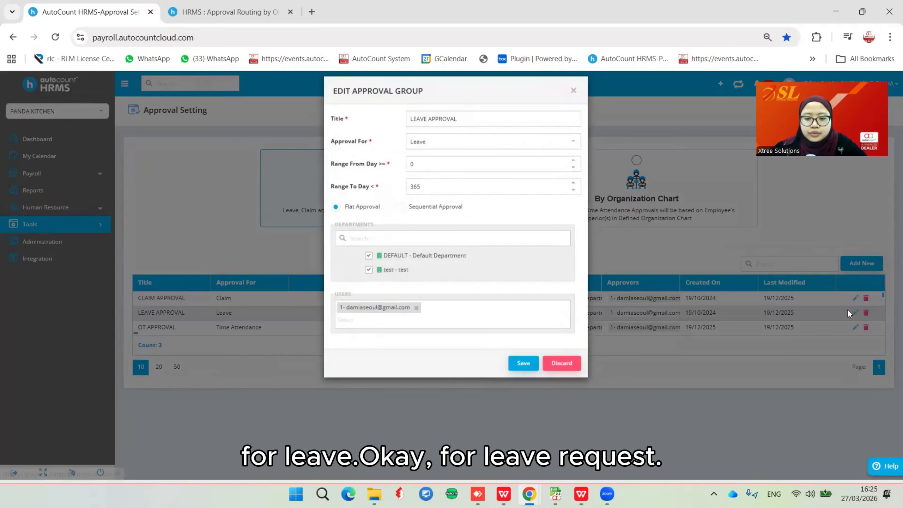
{"action": "left_click", "coordinate": [421, 174]}
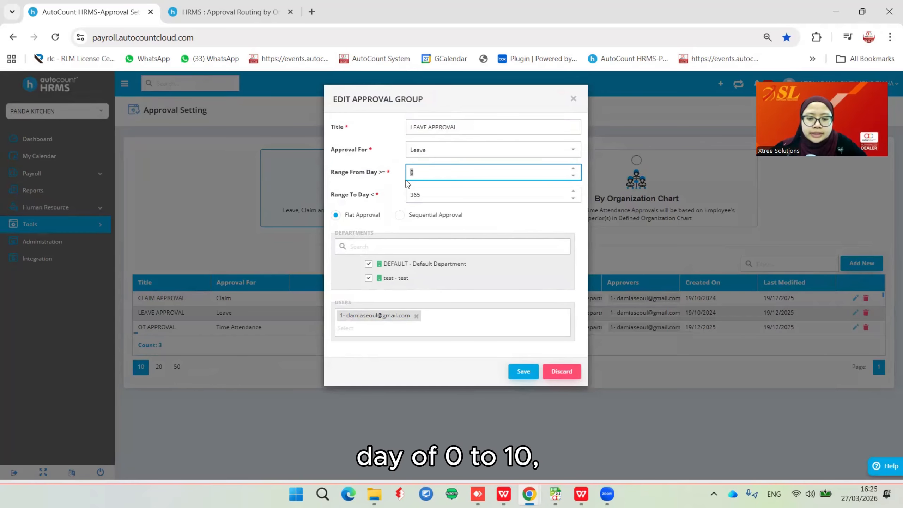
{"action": "double_click", "coordinate": [416, 195]}
{"action": "type", "text": "10"}
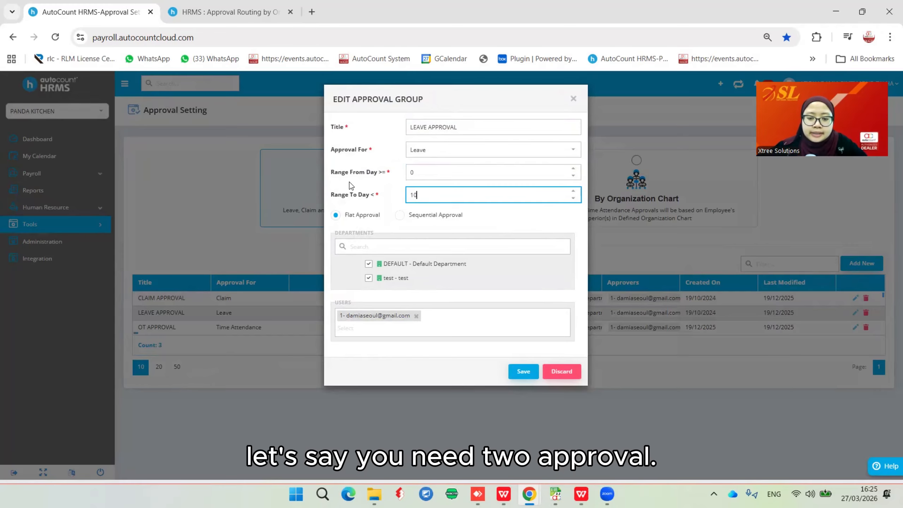
{"action": "left_click", "coordinate": [449, 324]}
{"action": "left_click", "coordinate": [412, 356]}
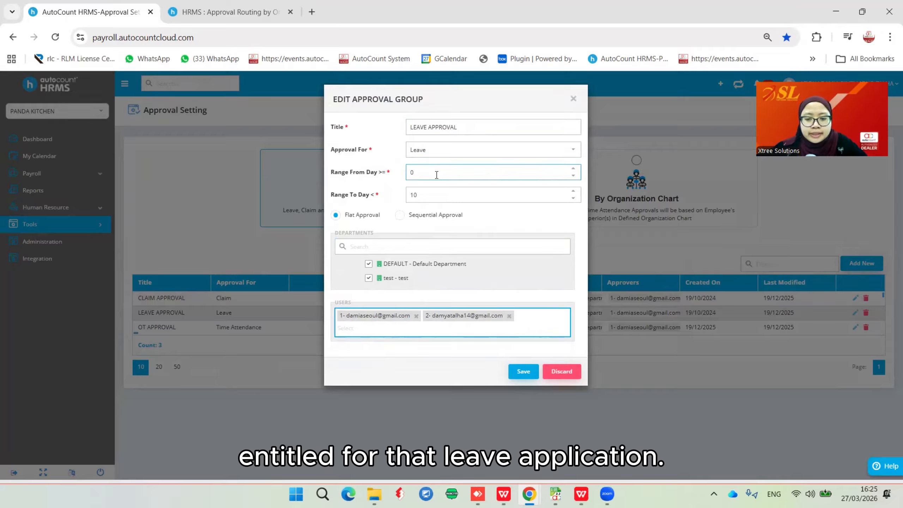
{"action": "left_click", "coordinate": [563, 371]}
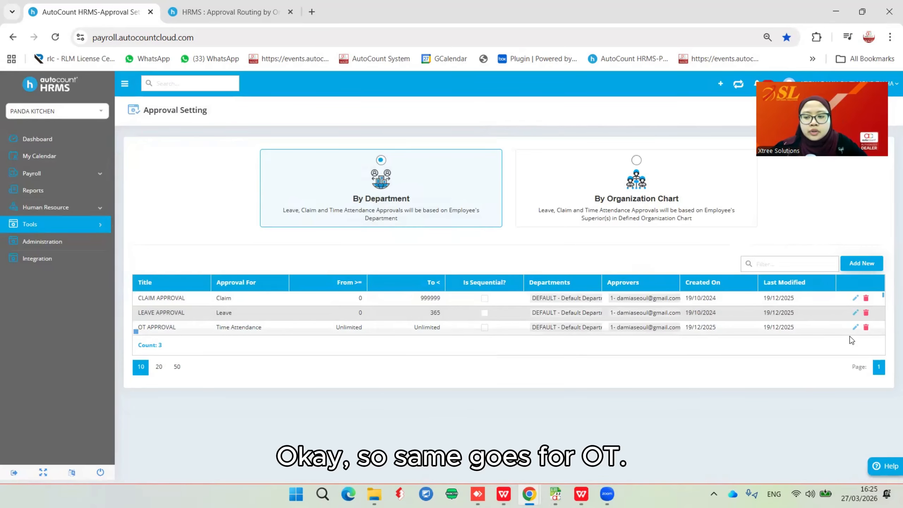
Review the OT APPROVAL group's approval type, departments and approver, and close it unchanged
{"action": "left_click", "coordinate": [855, 328]}
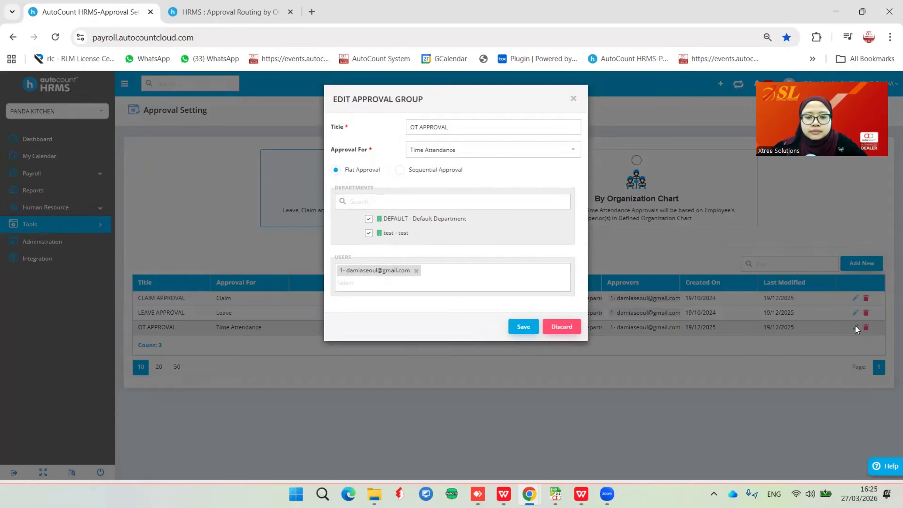
{"action": "left_click", "coordinate": [571, 101]}
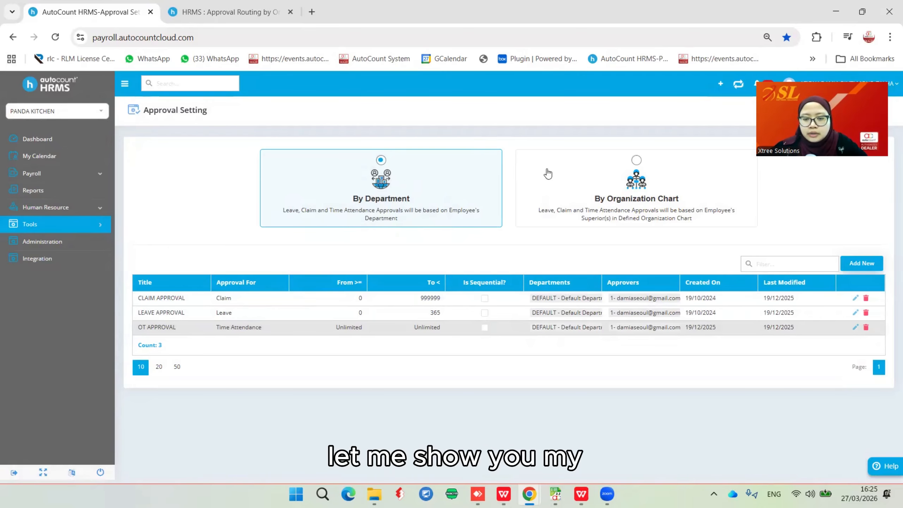
Switch the approval routing to By Organization Chart and open the existing Approval Chart for editing
{"action": "left_click", "coordinate": [635, 163]}
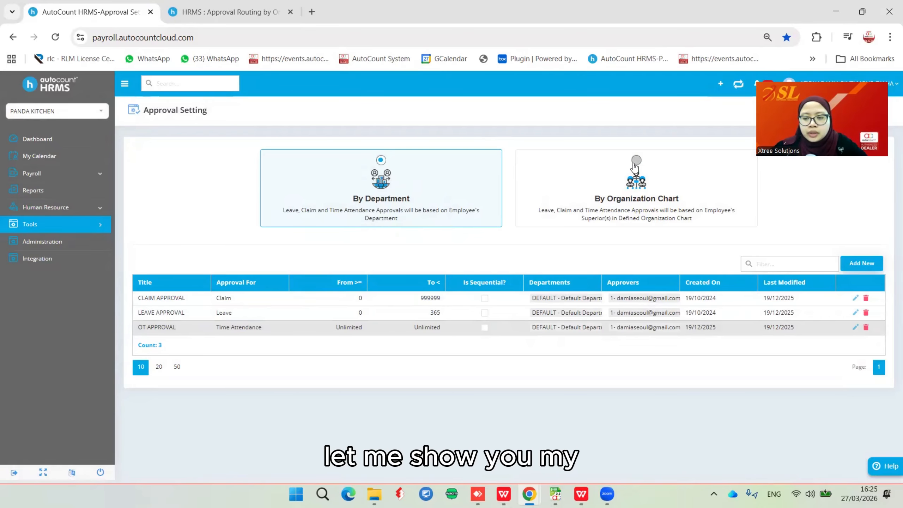
{"action": "left_click", "coordinate": [427, 305]}
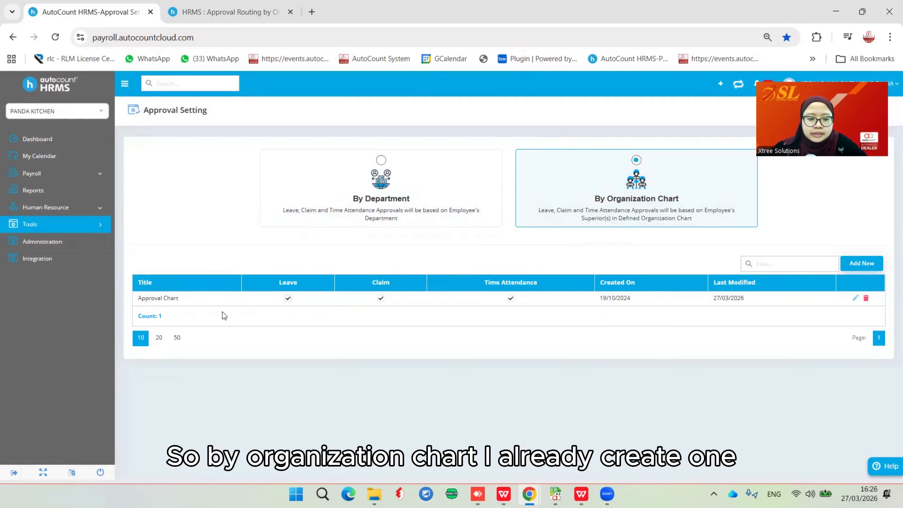
{"action": "left_click", "coordinate": [856, 298]}
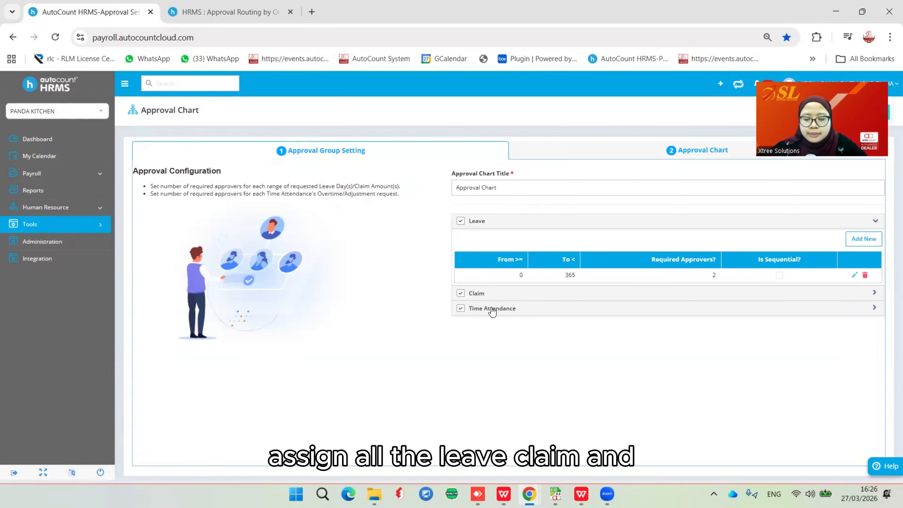
Deselect Claim in the approval group settings, look over its approver rule, and return to the Leave rule
{"action": "left_click", "coordinate": [488, 293]}
{"action": "left_click", "coordinate": [857, 298]}
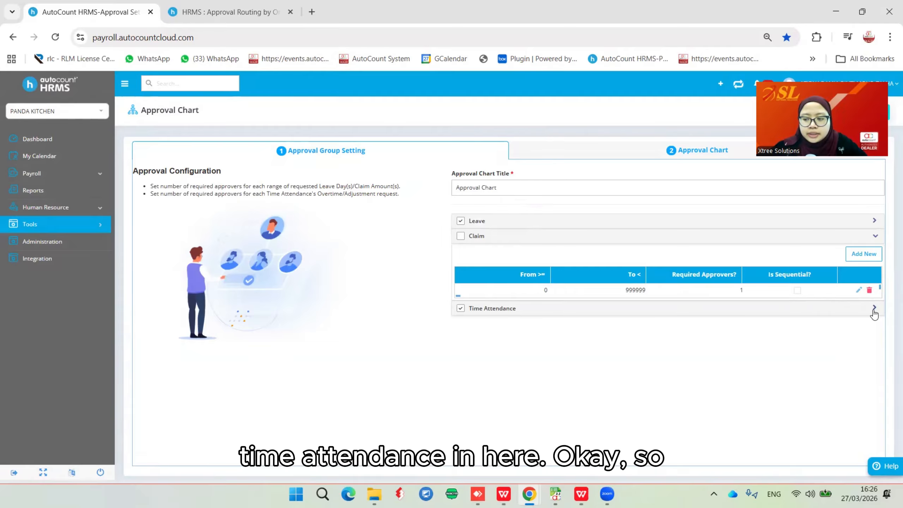
{"action": "left_click", "coordinate": [873, 309]}
{"action": "left_click", "coordinate": [875, 236]}
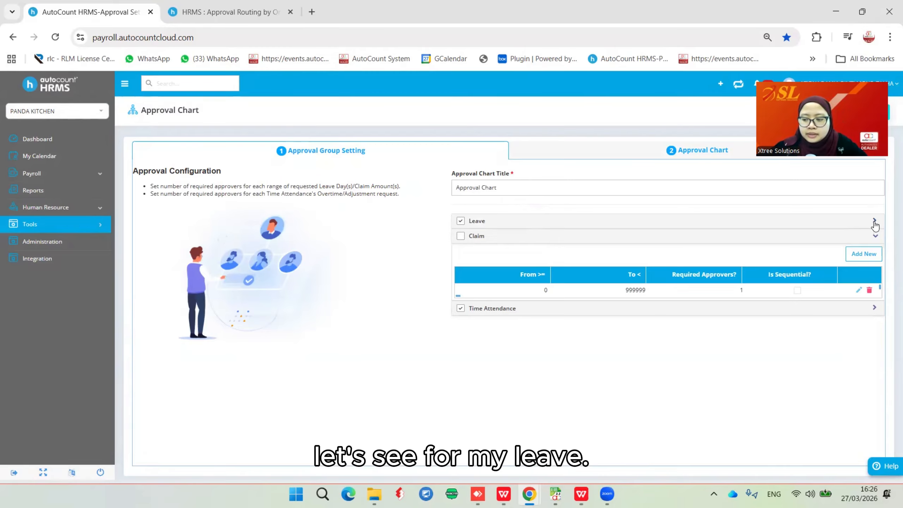
{"action": "left_click", "coordinate": [874, 223]}
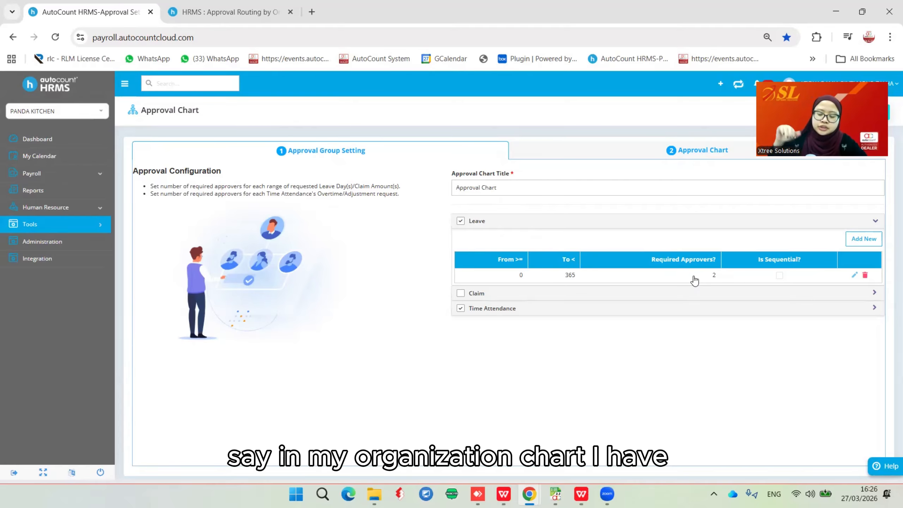
View the approval chart's hierarchy, and make the 0 to 365 day leave rule sequential
{"action": "left_click", "coordinate": [684, 157]}
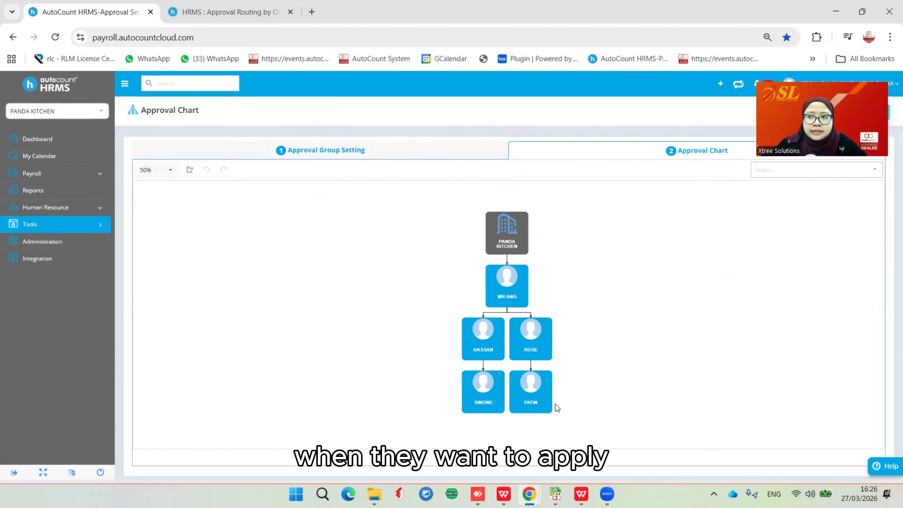
{"action": "left_click", "coordinate": [342, 150]}
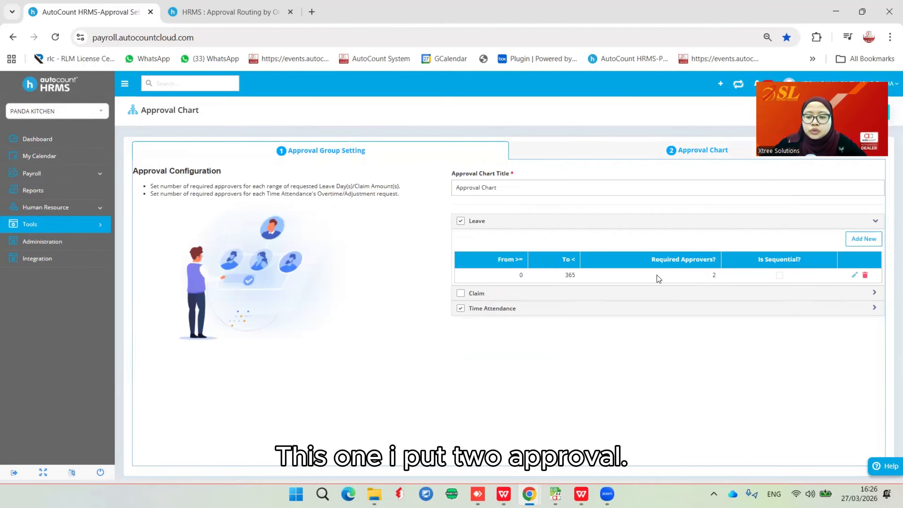
{"action": "left_click", "coordinate": [854, 276]}
{"action": "left_click", "coordinate": [780, 276]}
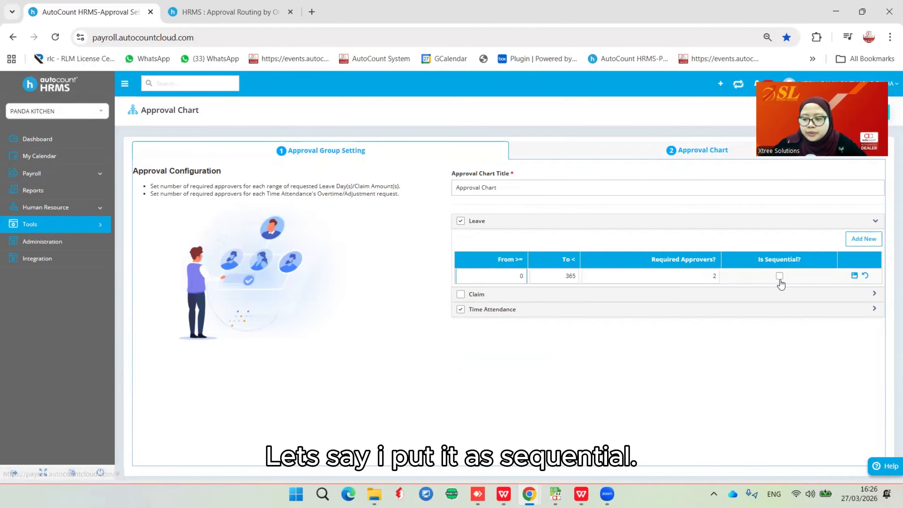
{"action": "left_click", "coordinate": [854, 276]}
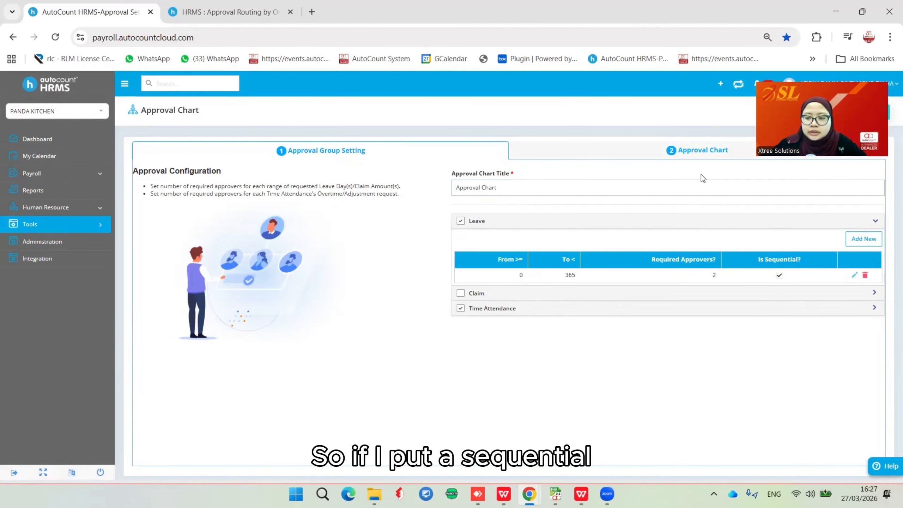
Compare the reporting levels in the approval chart with the number of approvers required by the leave rule
{"action": "left_click", "coordinate": [688, 156]}
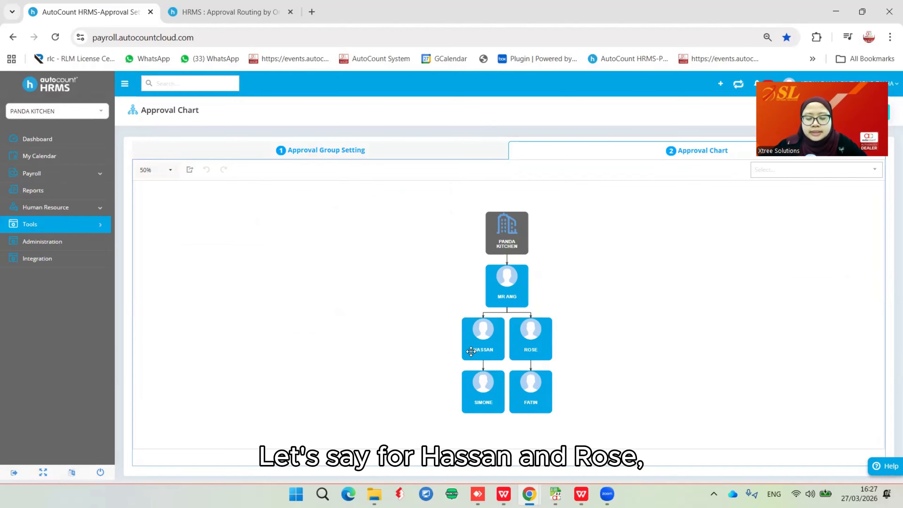
{"action": "left_click", "coordinate": [336, 152]}
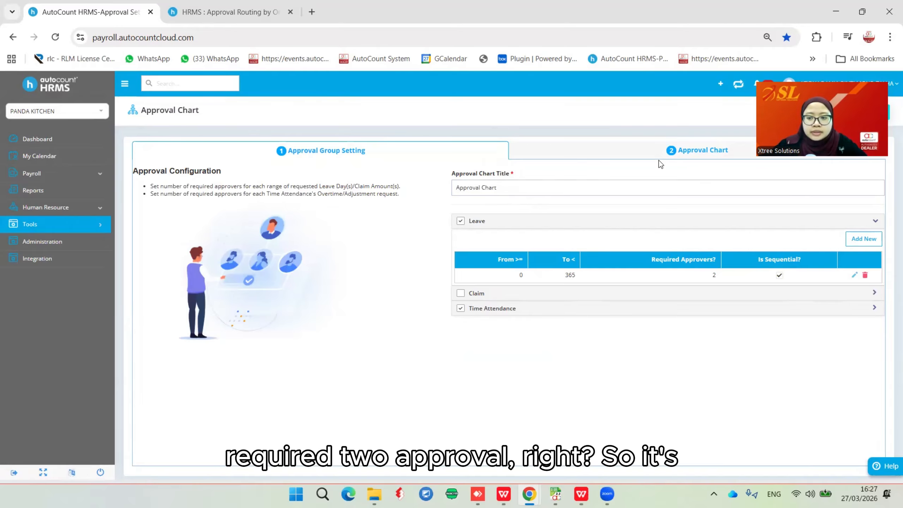
{"action": "left_click", "coordinate": [664, 153]}
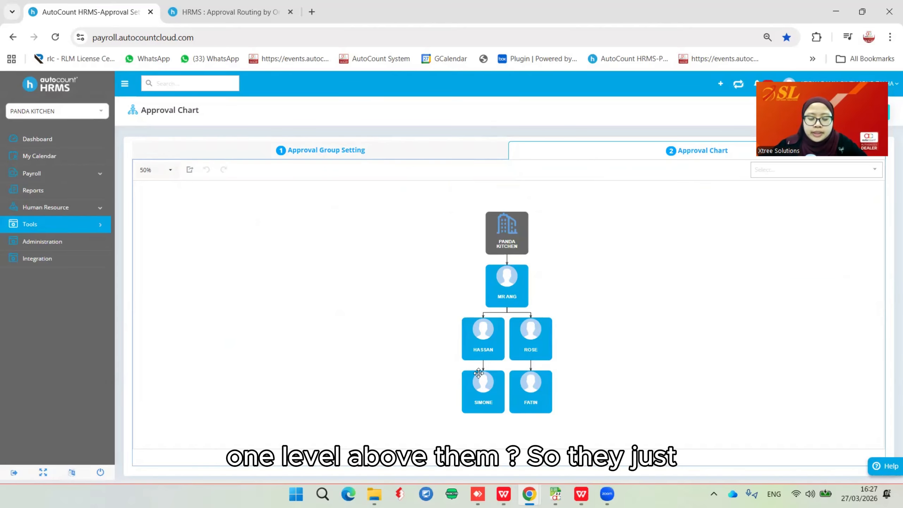
Give the first of the two employees directly below the top manager a personalized leave rule from 0 to 999 with 1 required approver
{"action": "right_click", "coordinate": [477, 340]}
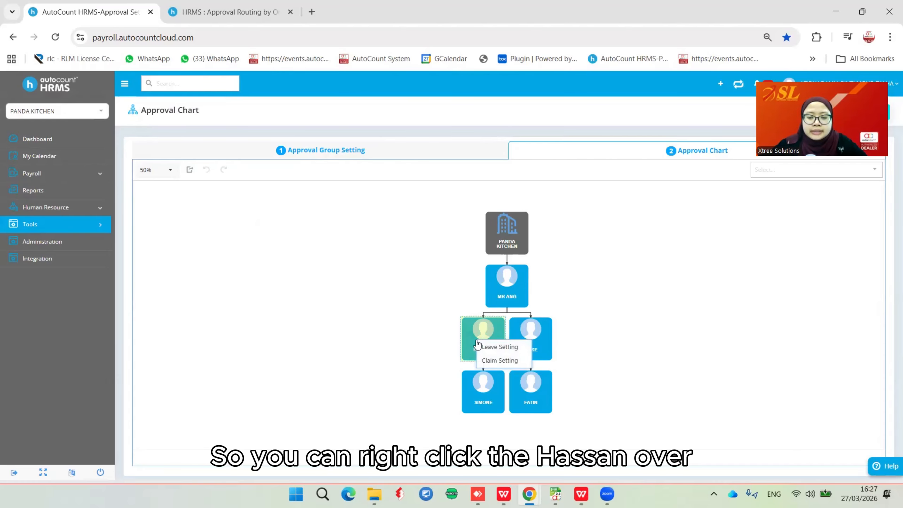
{"action": "left_click", "coordinate": [501, 347]}
{"action": "left_click", "coordinate": [619, 182]}
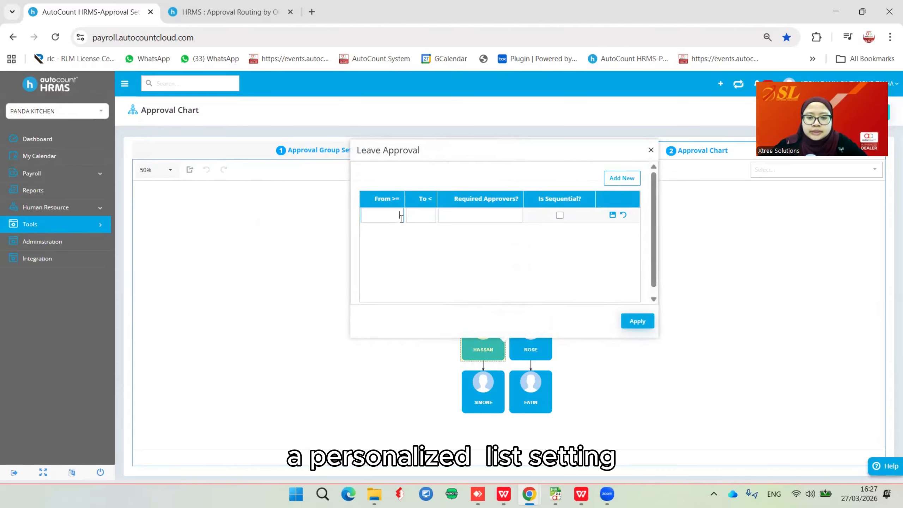
{"action": "left_click", "coordinate": [422, 213]}
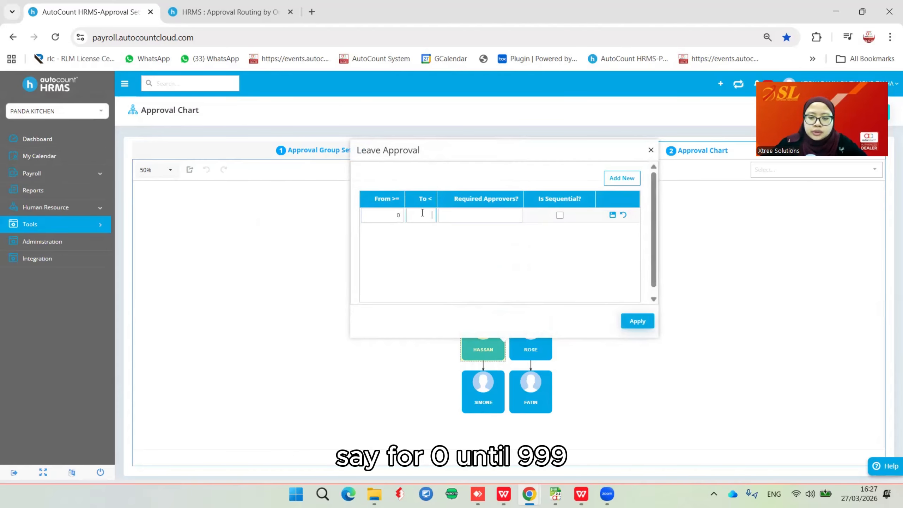
{"action": "left_click", "coordinate": [457, 219]}
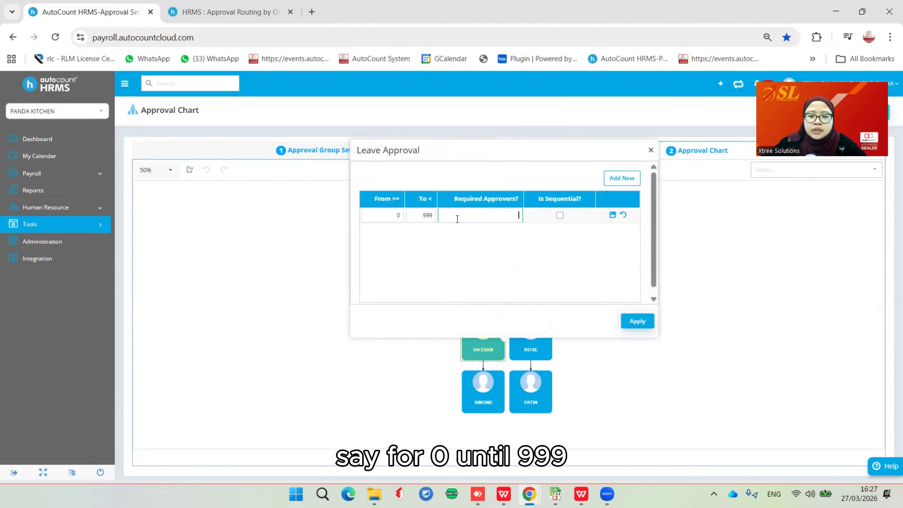
{"action": "type", "text": "1"}
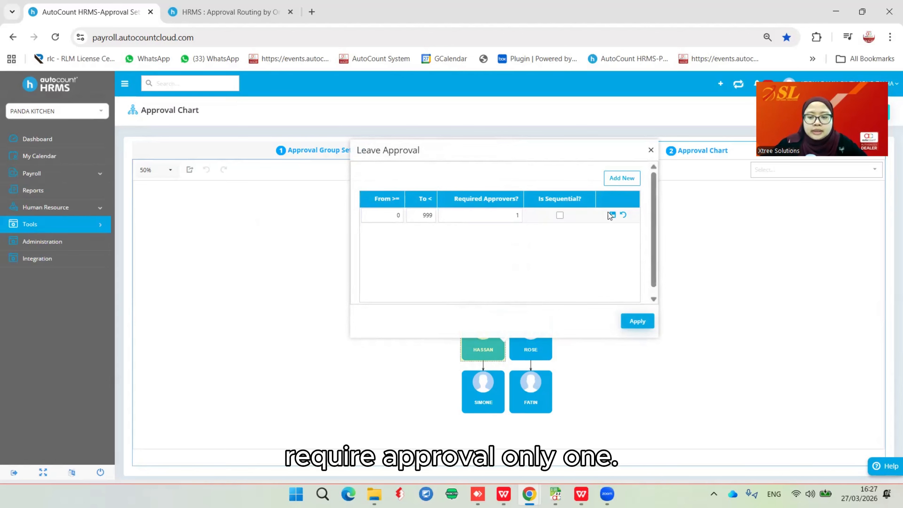
{"action": "left_click", "coordinate": [610, 214]}
{"action": "left_click", "coordinate": [642, 324]}
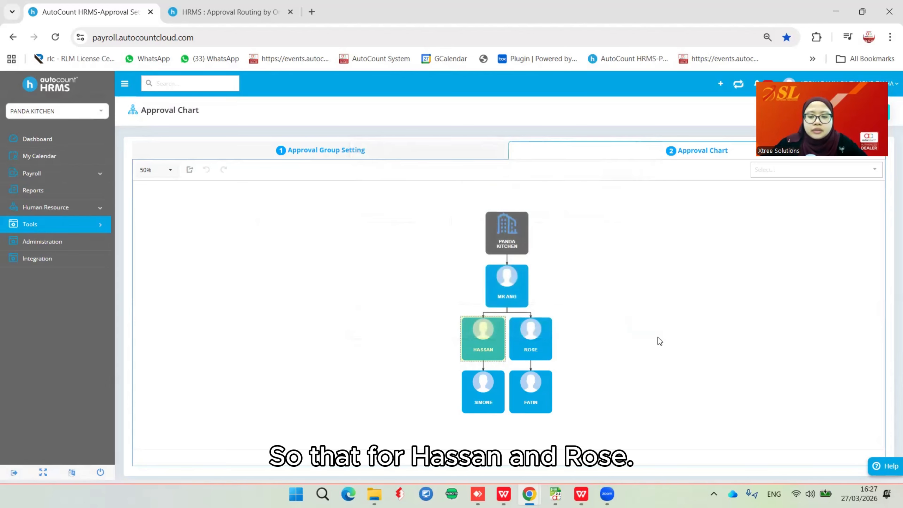
Add a personalized leave rule from 0 to 999 with 1 required approver for the second employee directly below the top manager
{"action": "left_click", "coordinate": [531, 343]}
{"action": "right_click", "coordinate": [537, 347]}
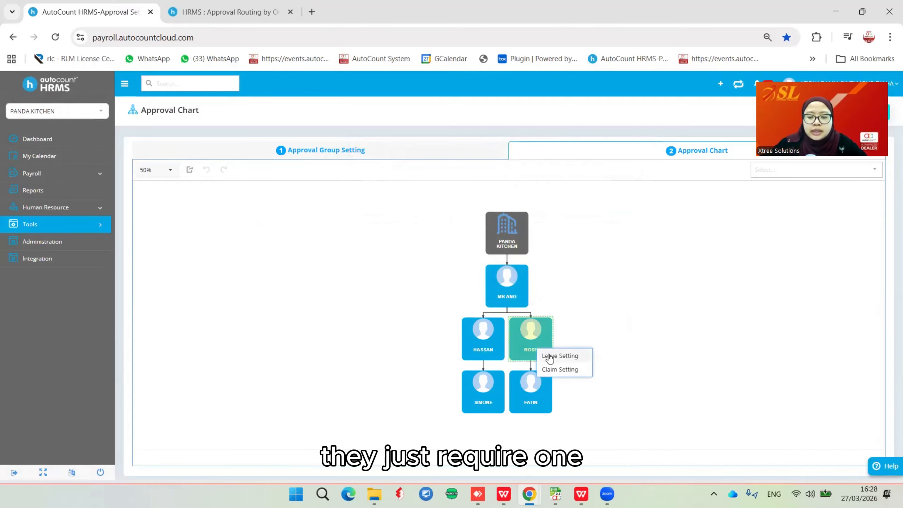
{"action": "left_click", "coordinate": [550, 356]}
{"action": "left_click", "coordinate": [668, 189]}
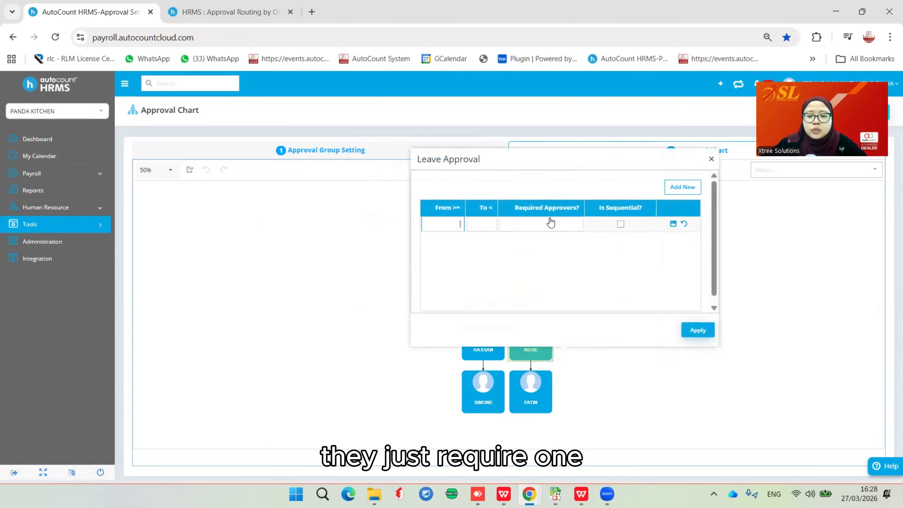
{"action": "left_click", "coordinate": [478, 224]}
{"action": "type", "text": "999"}
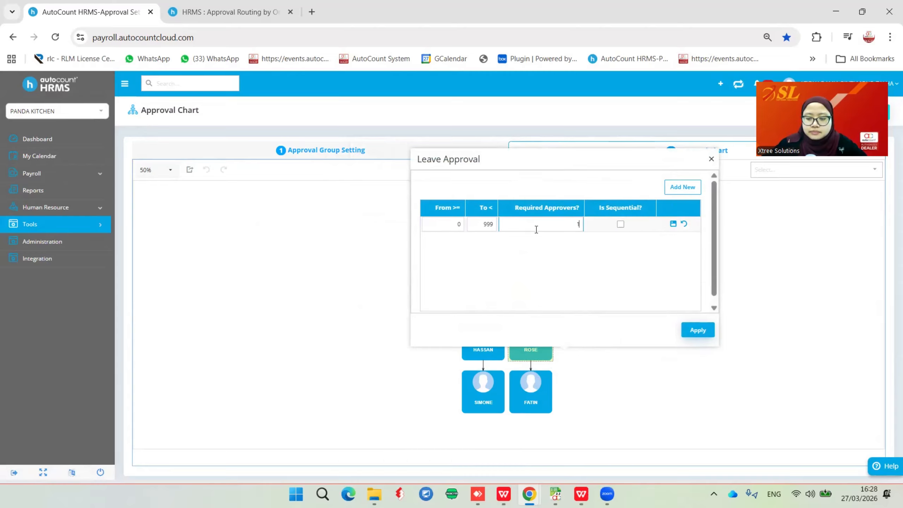
{"action": "left_click", "coordinate": [673, 224]}
{"action": "left_click", "coordinate": [697, 330]}
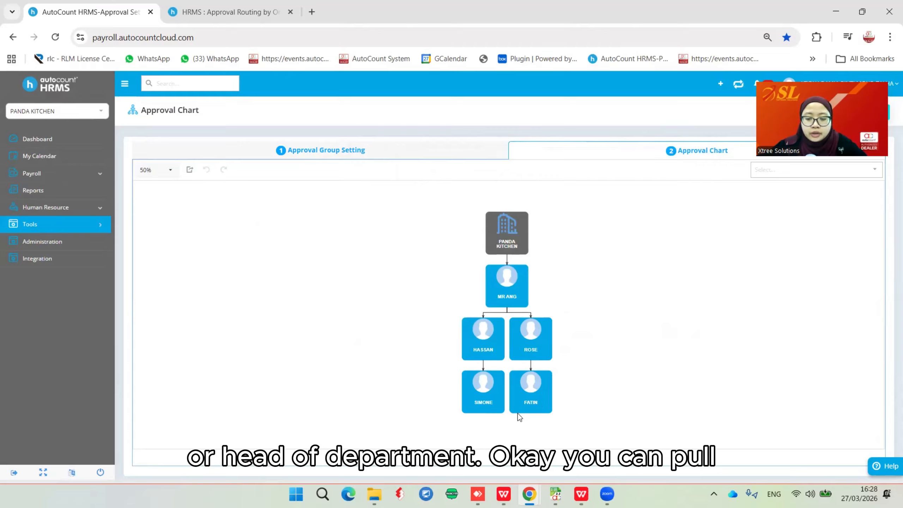
Move the lowest-level employee in the chart's second branch to report directly to the top manager
{"action": "left_click_drag", "start_coordinate": [532, 403], "coordinate": [510, 294]}
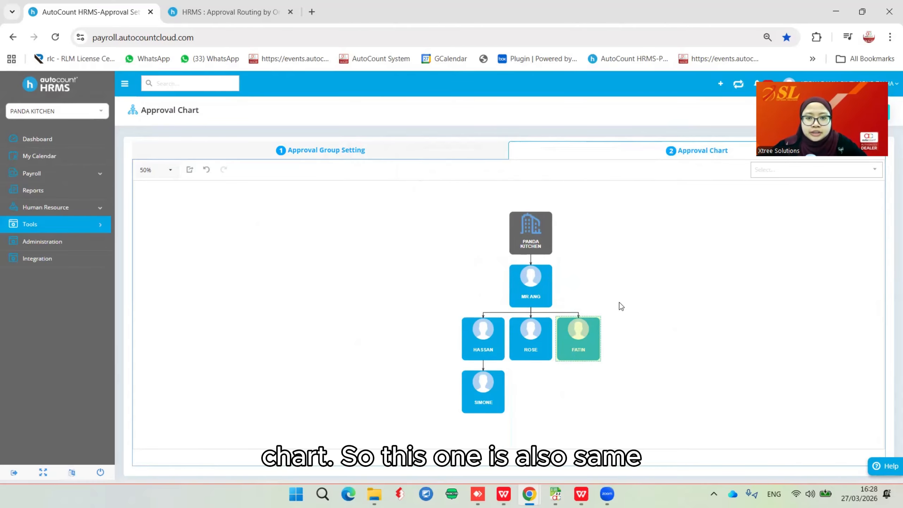
Review the claim and time attendance approval group settings, deselect Time Attendance, and save the approval chart
{"action": "left_click", "coordinate": [321, 152]}
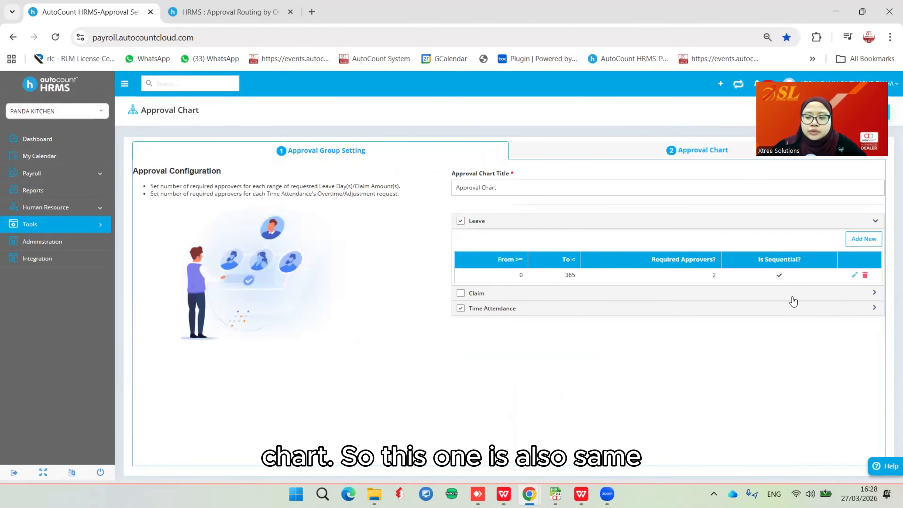
{"action": "left_click", "coordinate": [875, 295]}
{"action": "left_click", "coordinate": [874, 308]}
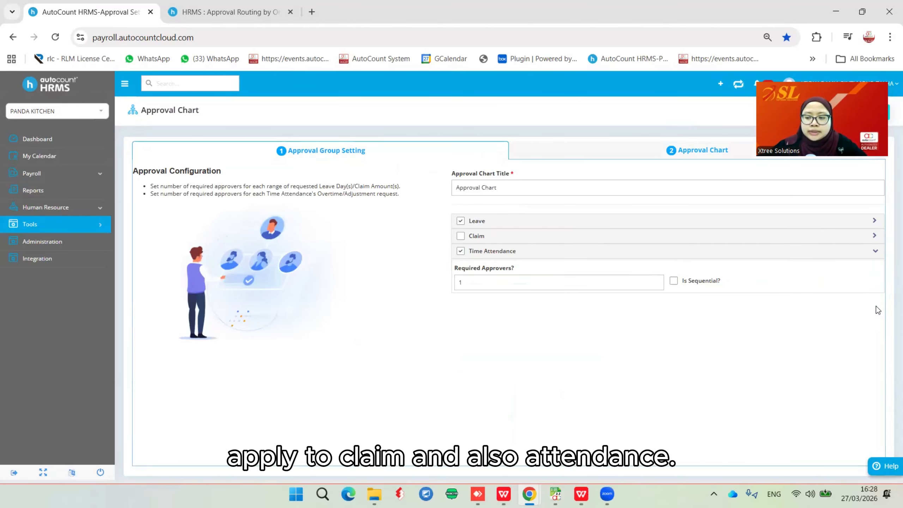
{"action": "left_click", "coordinate": [875, 251]}
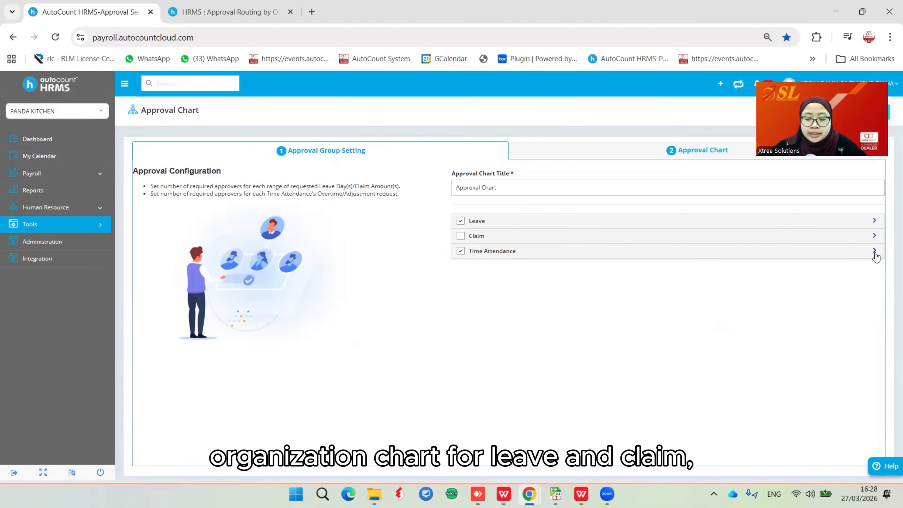
{"action": "left_click", "coordinate": [459, 252]}
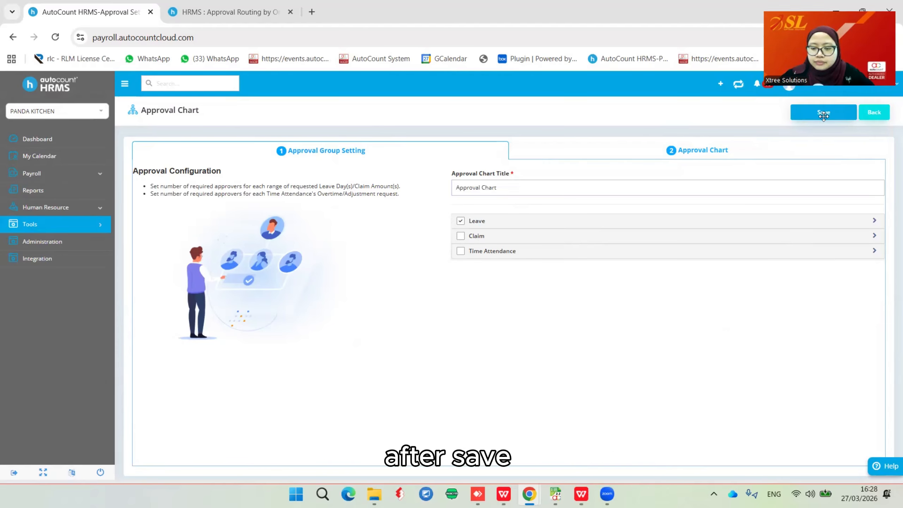
{"action": "left_click", "coordinate": [824, 115]}
{"action": "left_click", "coordinate": [452, 309]}
Look at the blank settings for a new approval chart and return to the approval settings without saving
{"action": "left_click", "coordinate": [856, 263]}
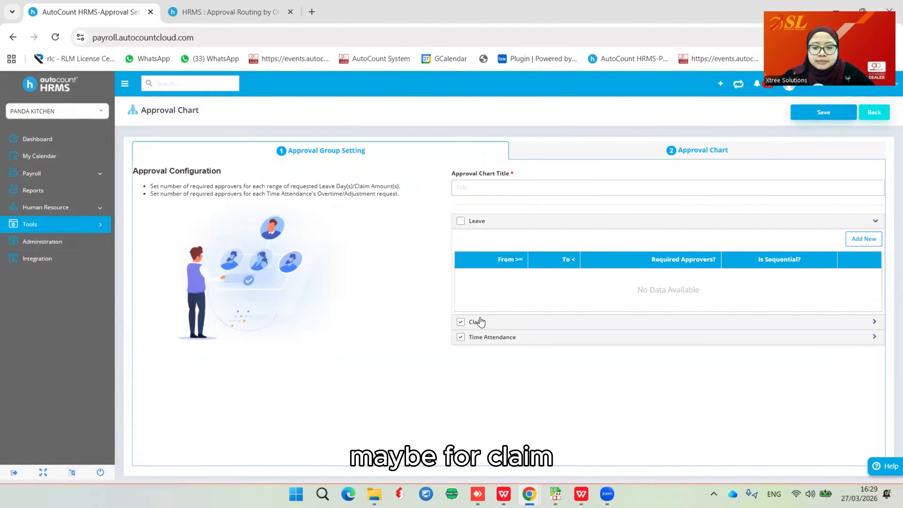
{"action": "left_click", "coordinate": [873, 112]}
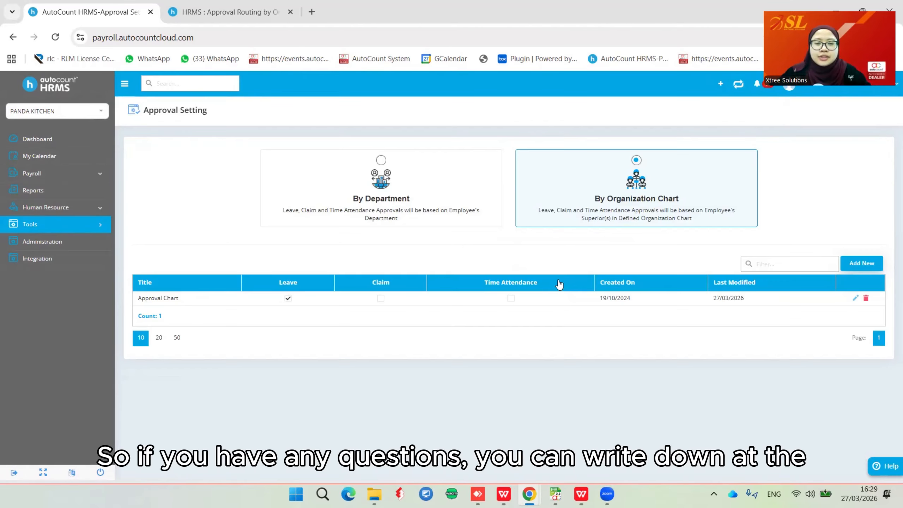